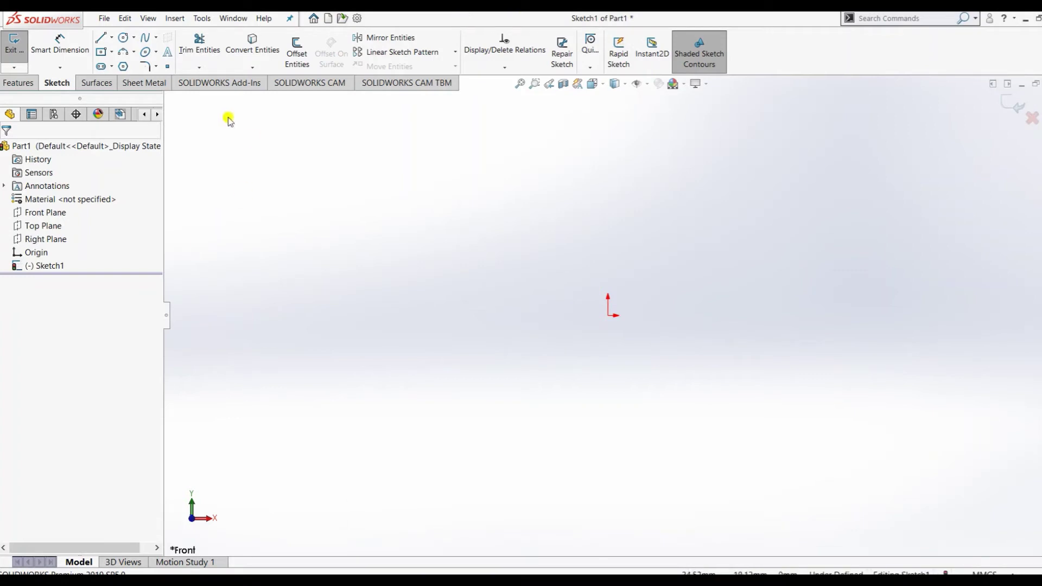
- Start Sketch2 from the Front Plane's right-click menu in the FeatureManager tree
right_click(59, 215)
click(68, 199)
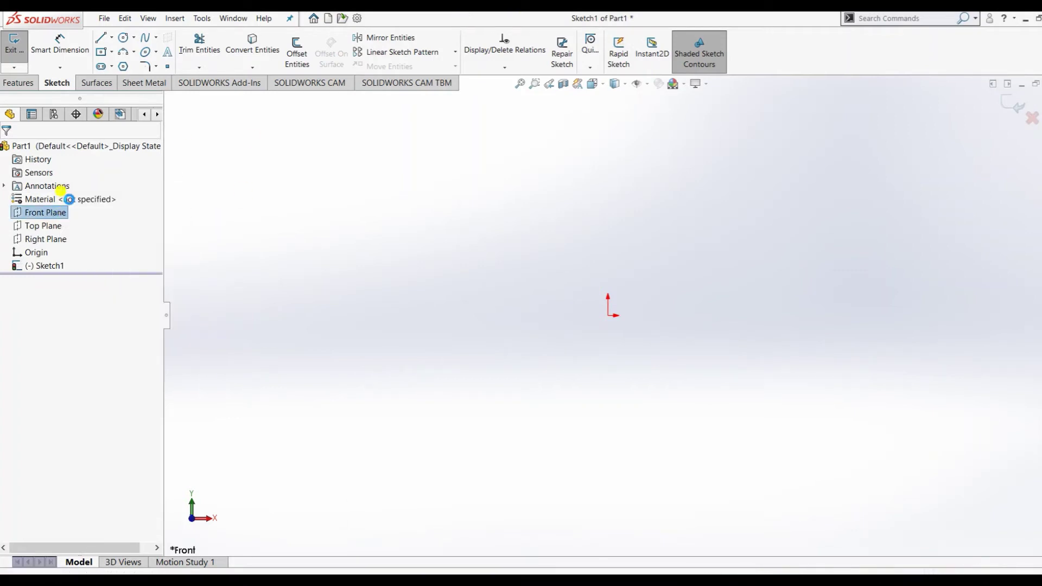
right_click(59, 211)
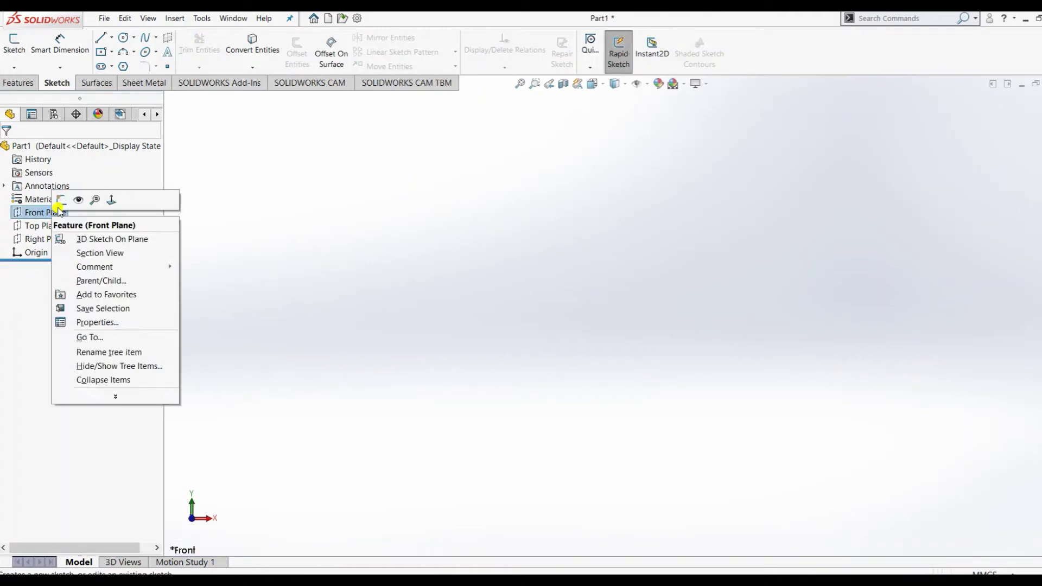
click(62, 200)
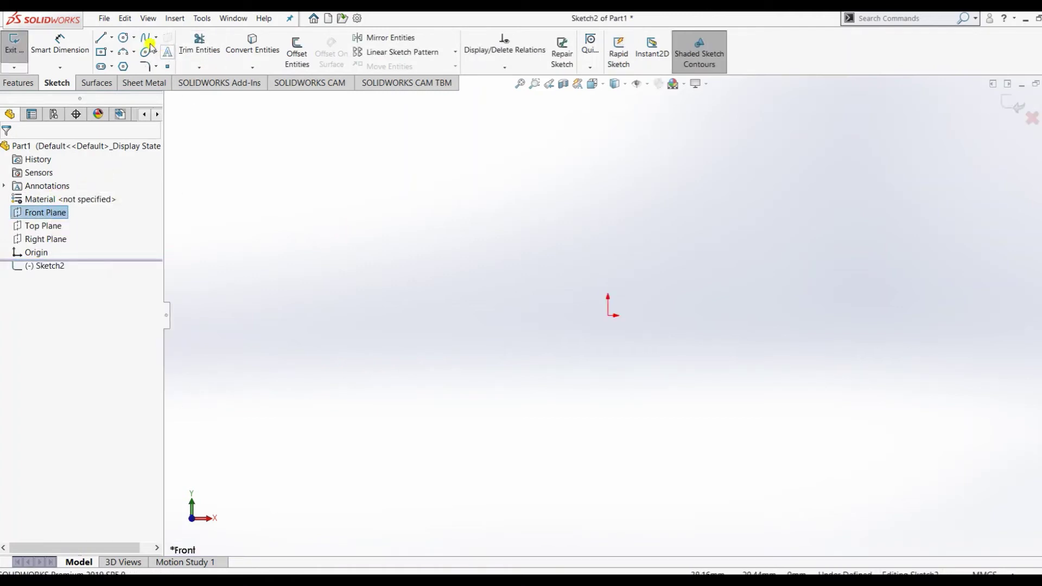
- Draw a circle centred on the sketch origin
click(122, 38)
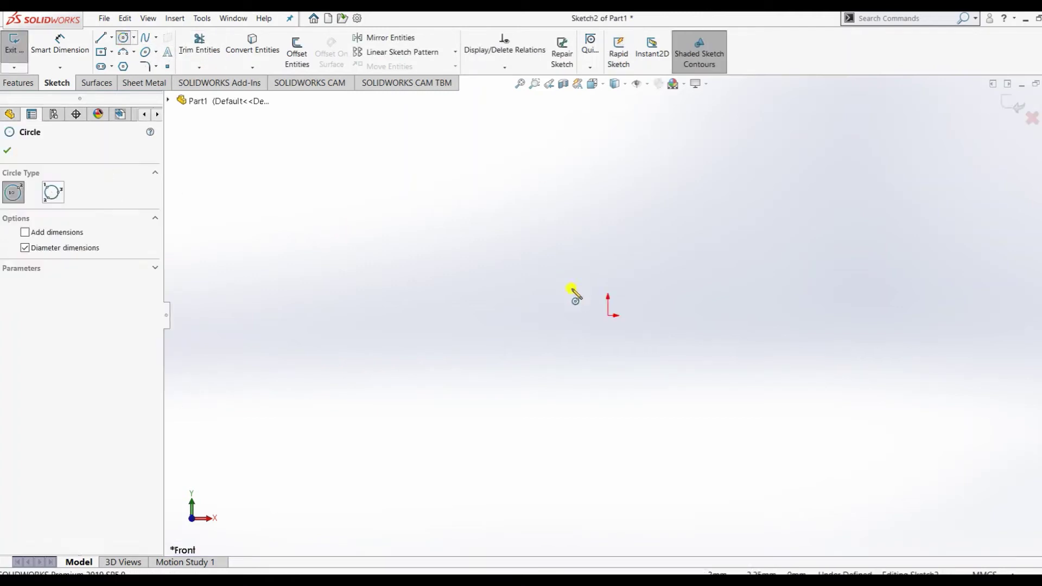
click(607, 314)
click(643, 240)
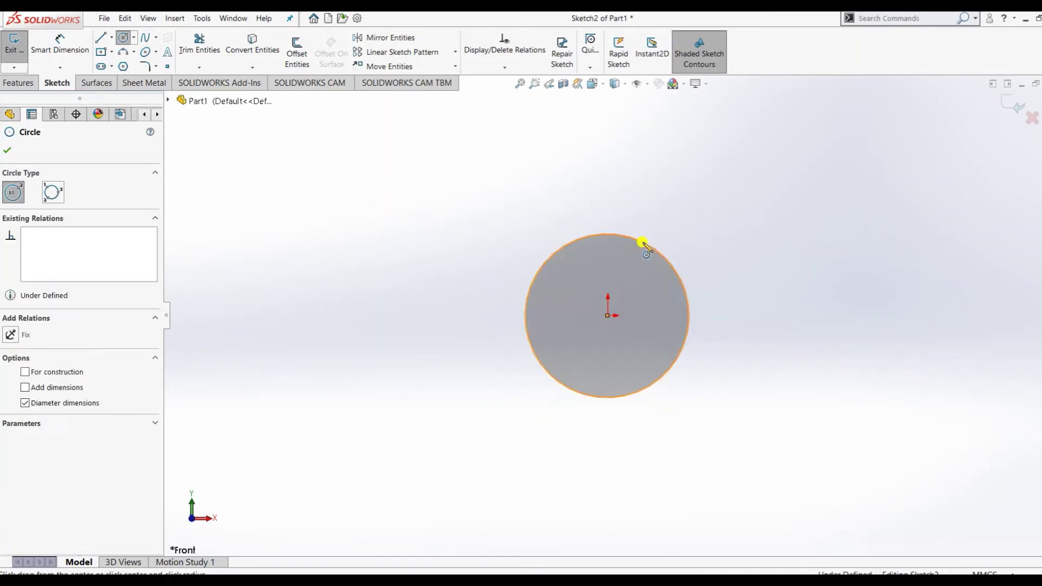
- Draw a vertical line down from the circle's left edge, then a horizontal line right
click(102, 39)
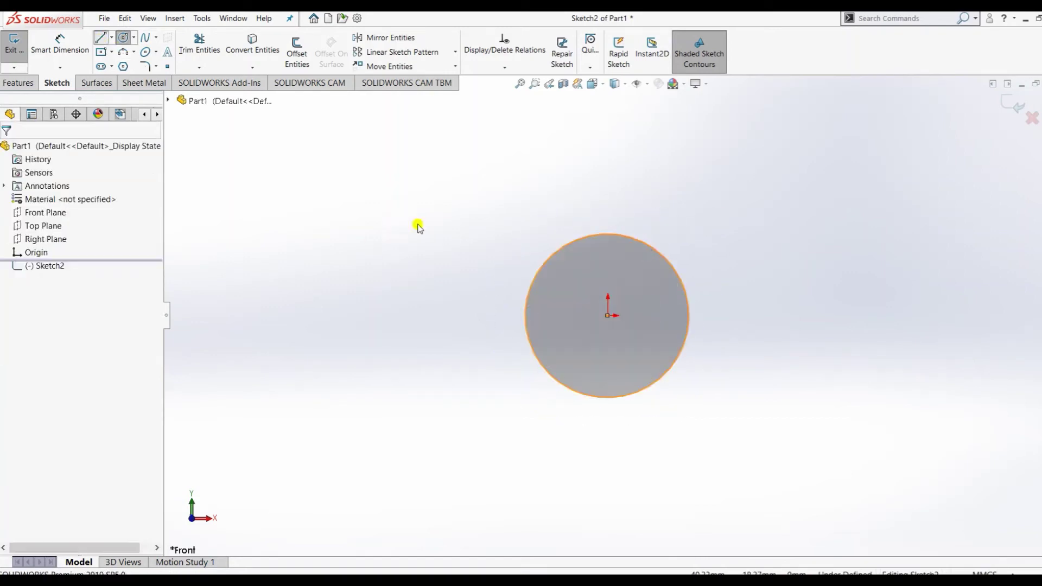
click(525, 316)
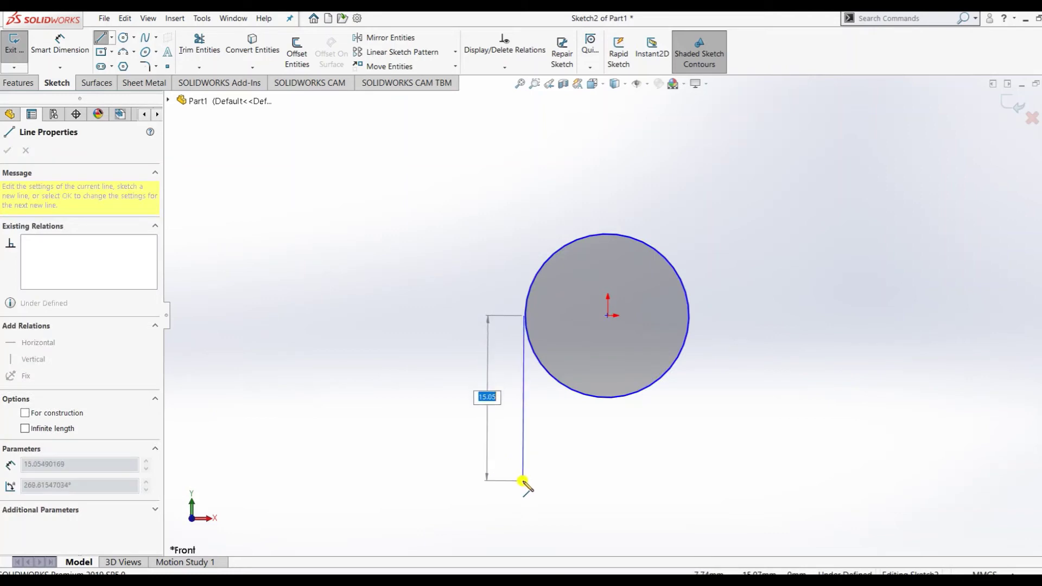
click(524, 482)
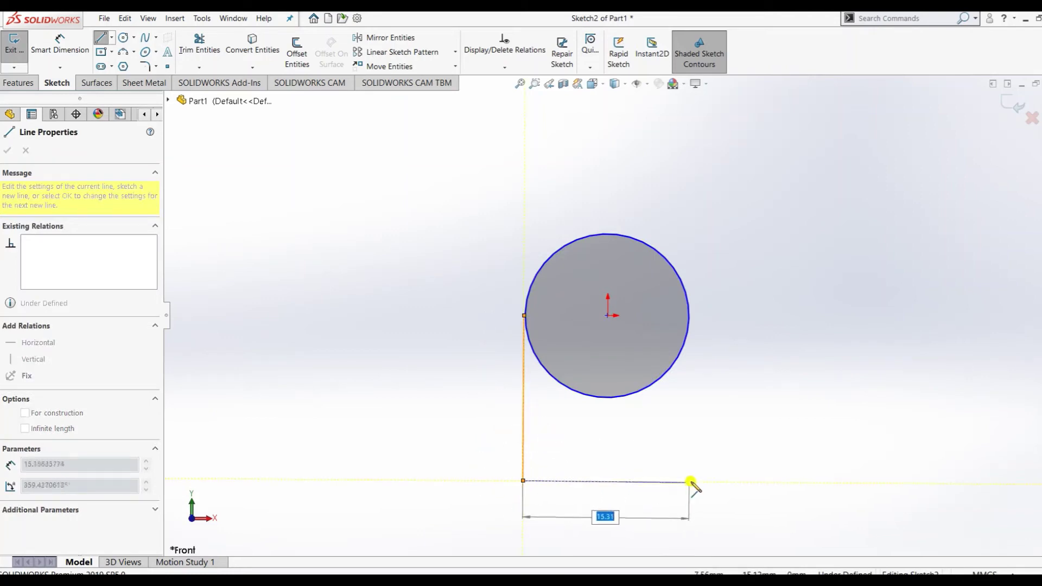
click(693, 482)
key(Escape)
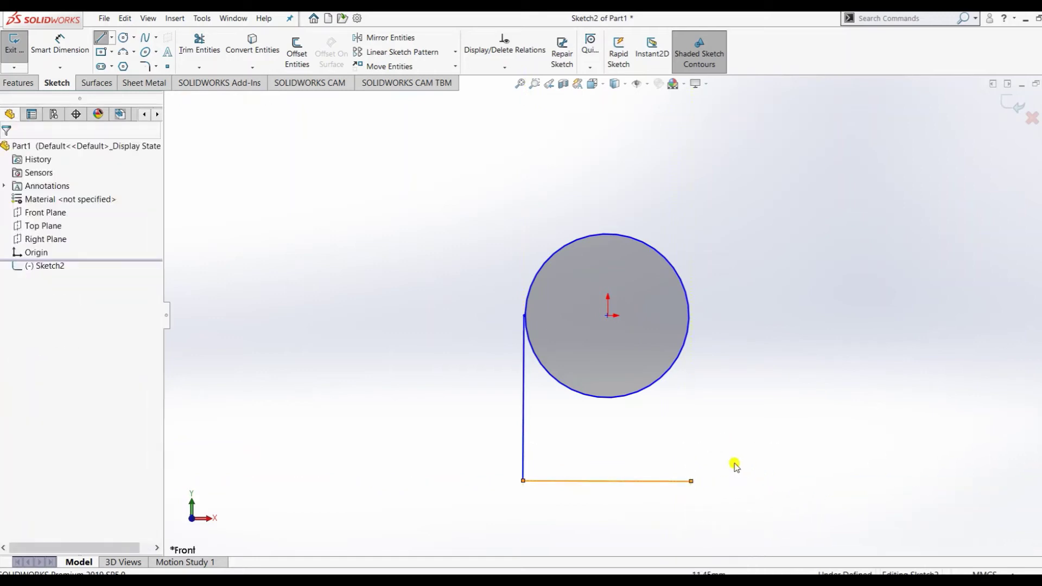
- Draw a larger circle to the left of the origin circle
click(124, 36)
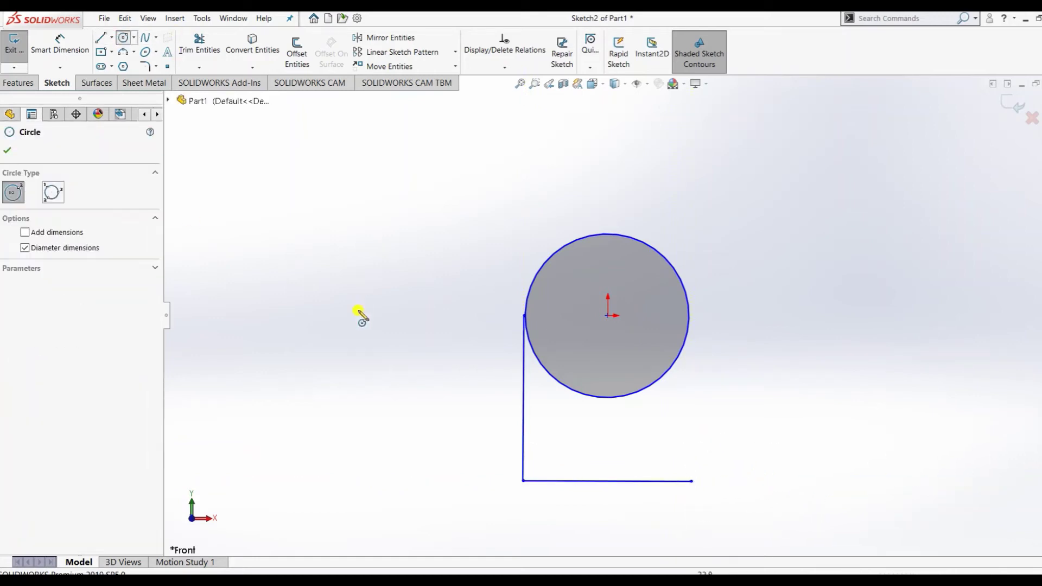
click(330, 315)
click(395, 234)
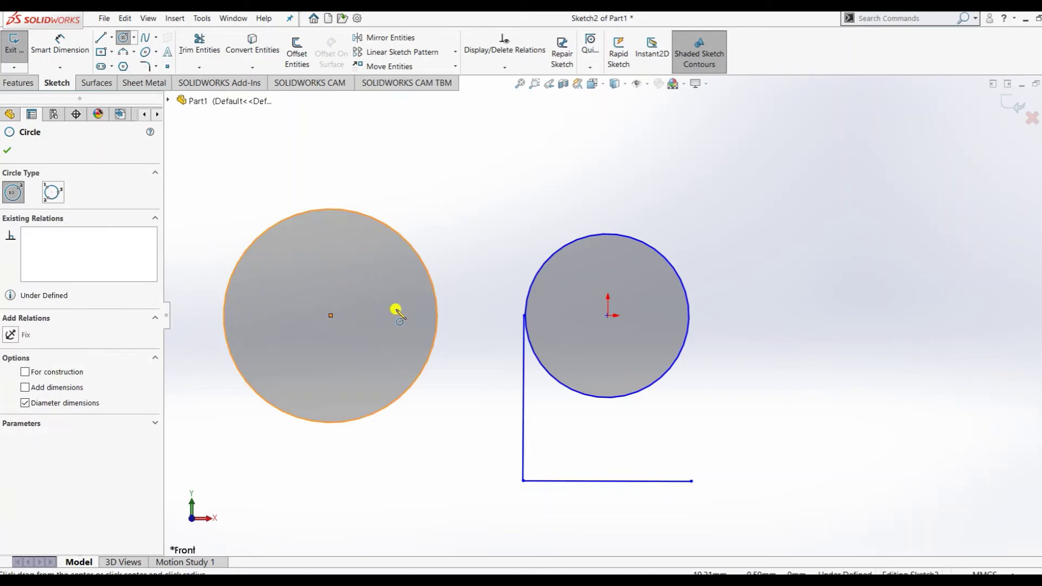
key(Escape)
key(Escape)
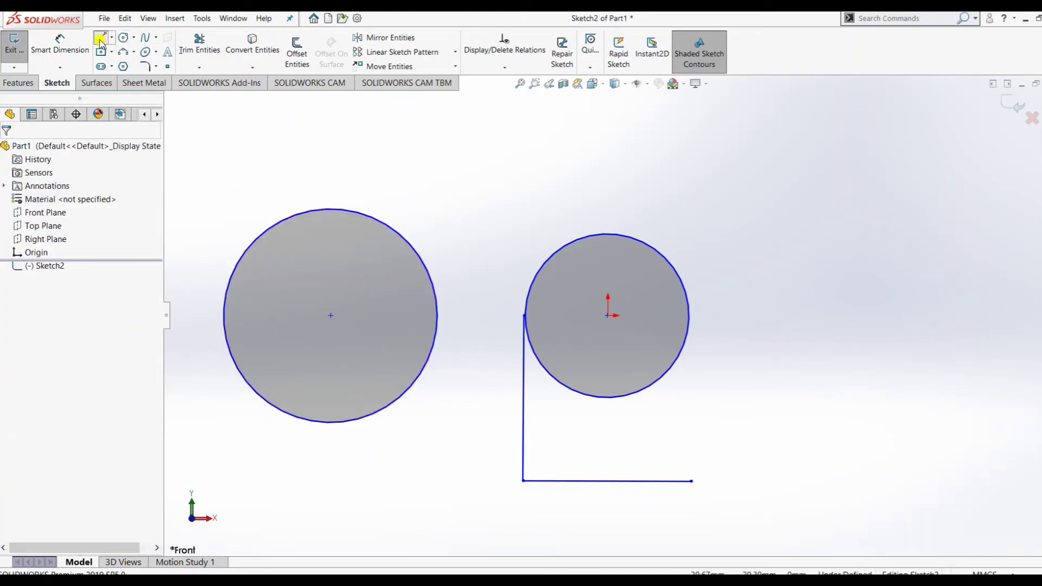
- Draw a line from the left circle's centre rightward, then turning straight up
click(100, 38)
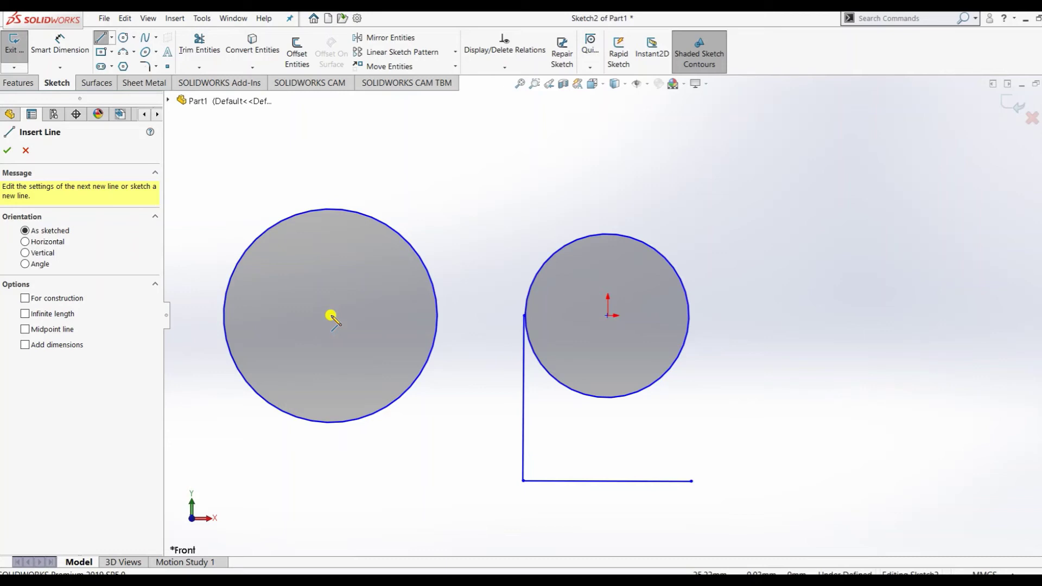
click(330, 317)
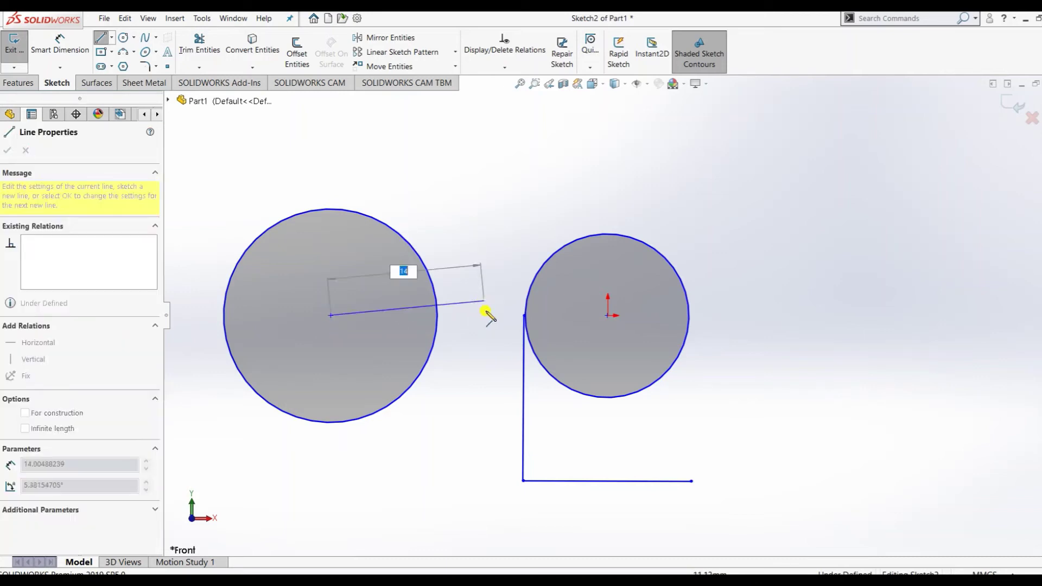
click(491, 326)
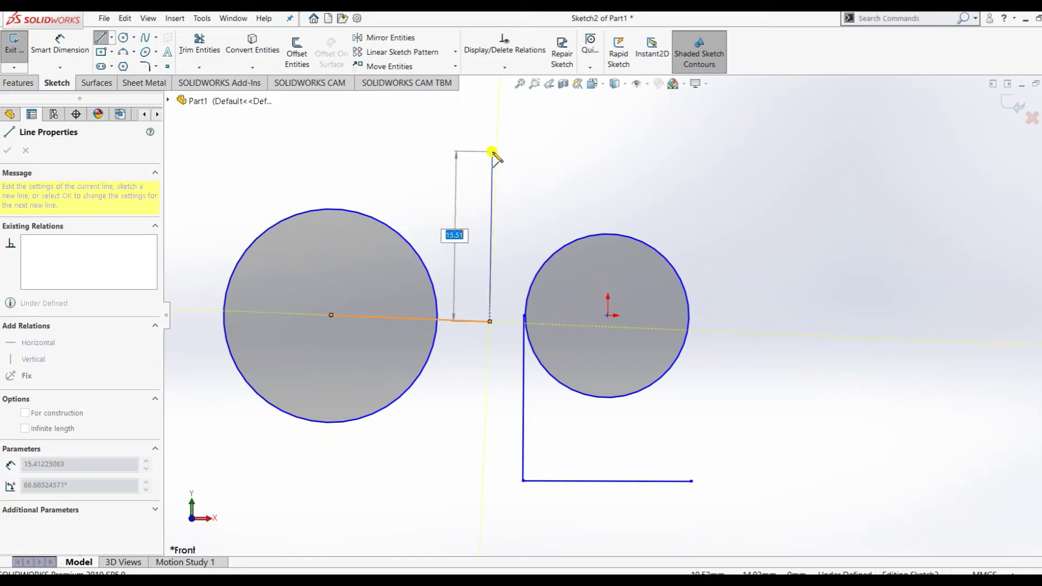
click(495, 151)
key(Escape)
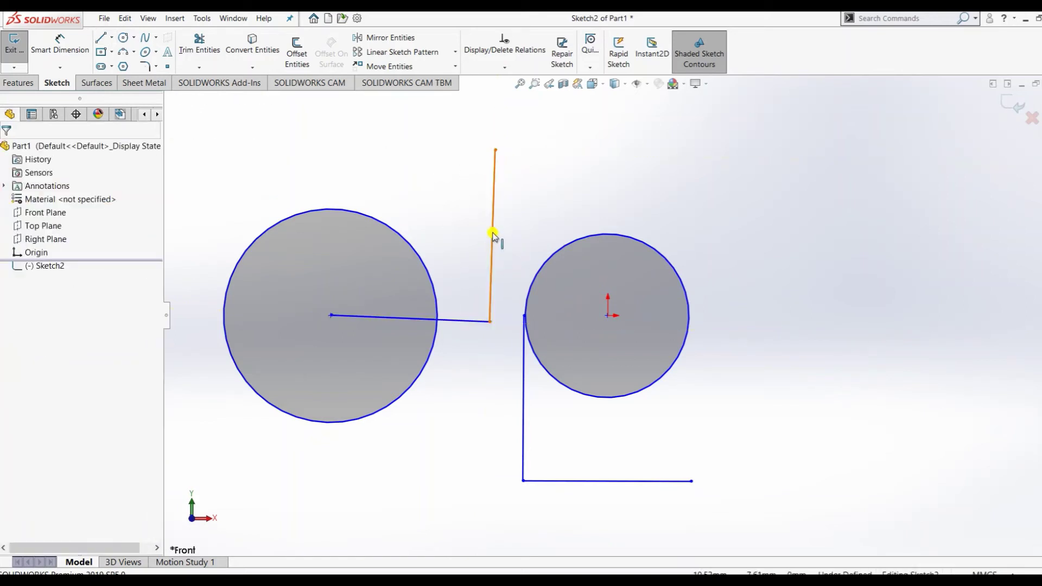
key(l)
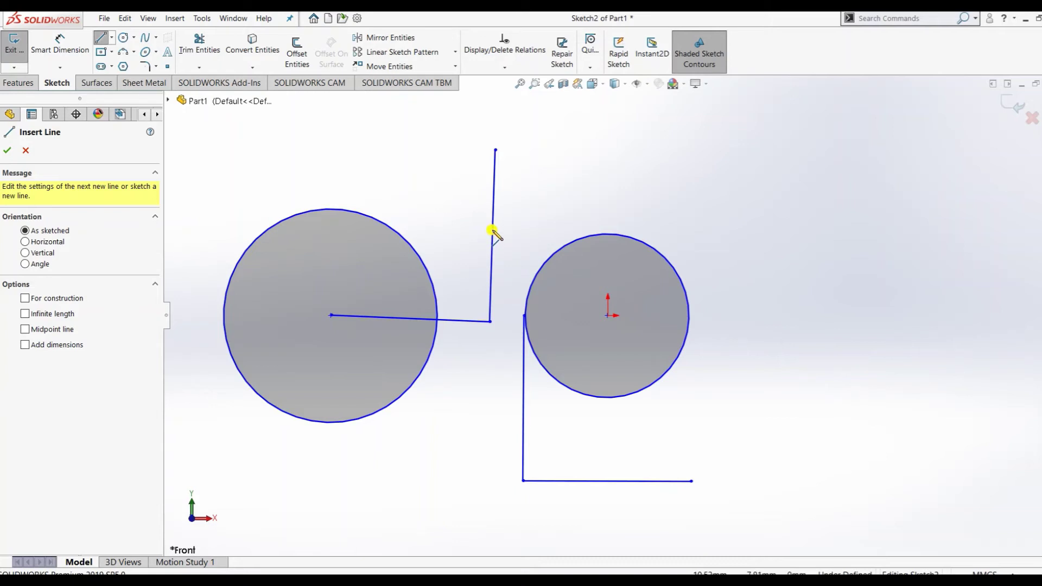
click(493, 233)
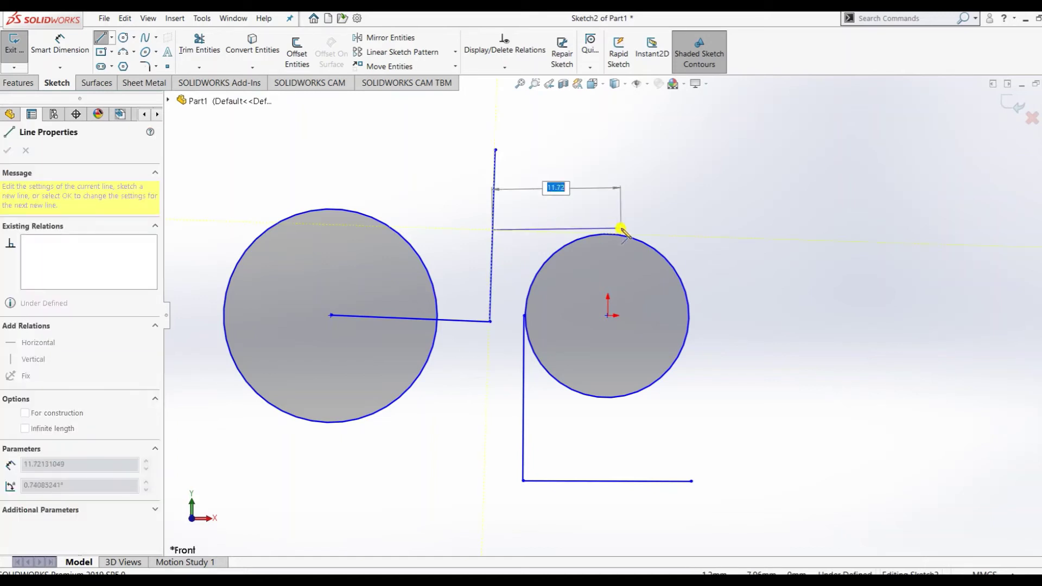
key(Escape)
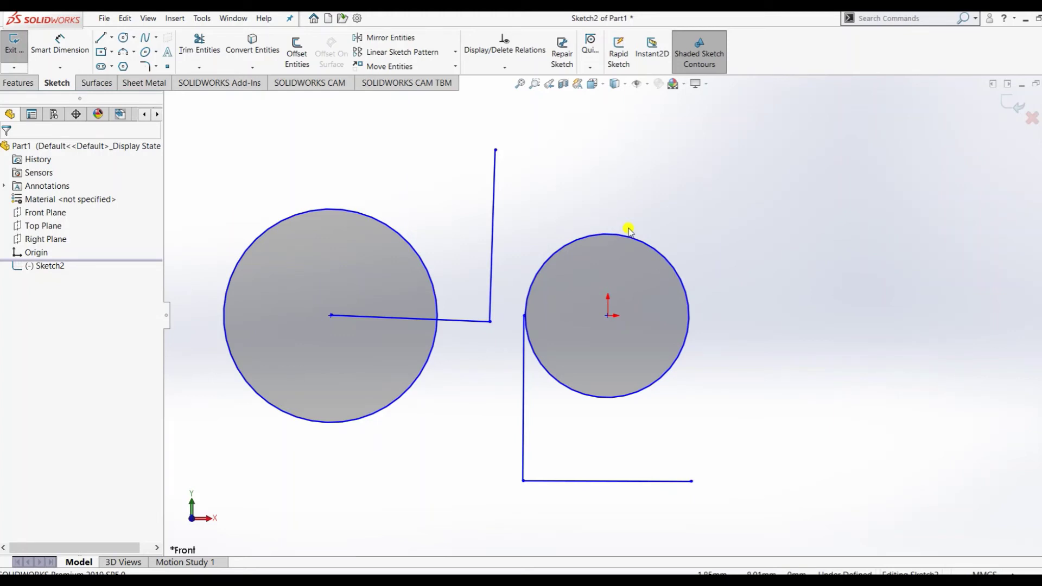
- Turn on Enable snapping under System Options > Relations/Snaps and confirm with OK
click(351, 18)
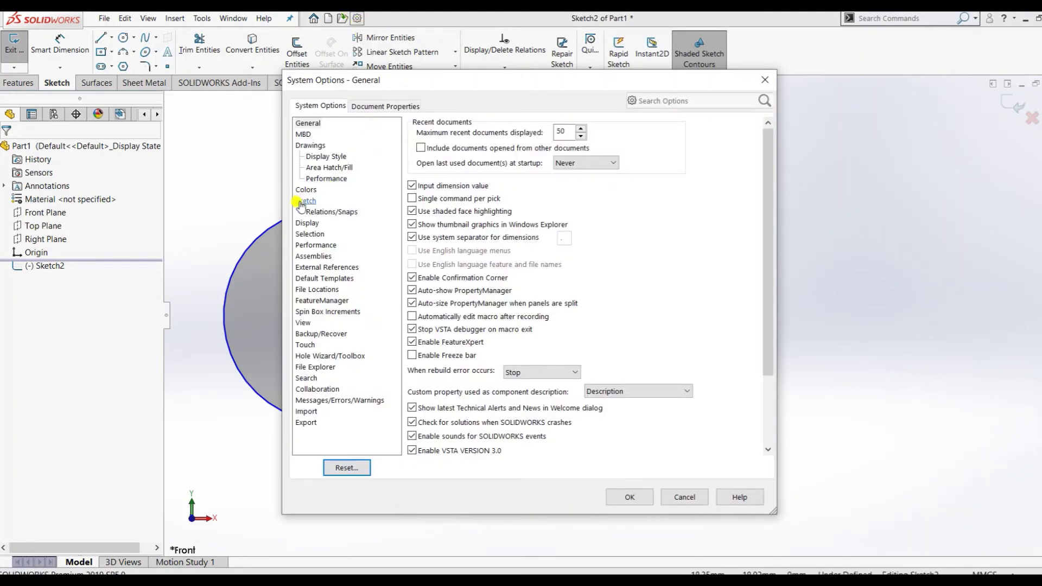
click(324, 213)
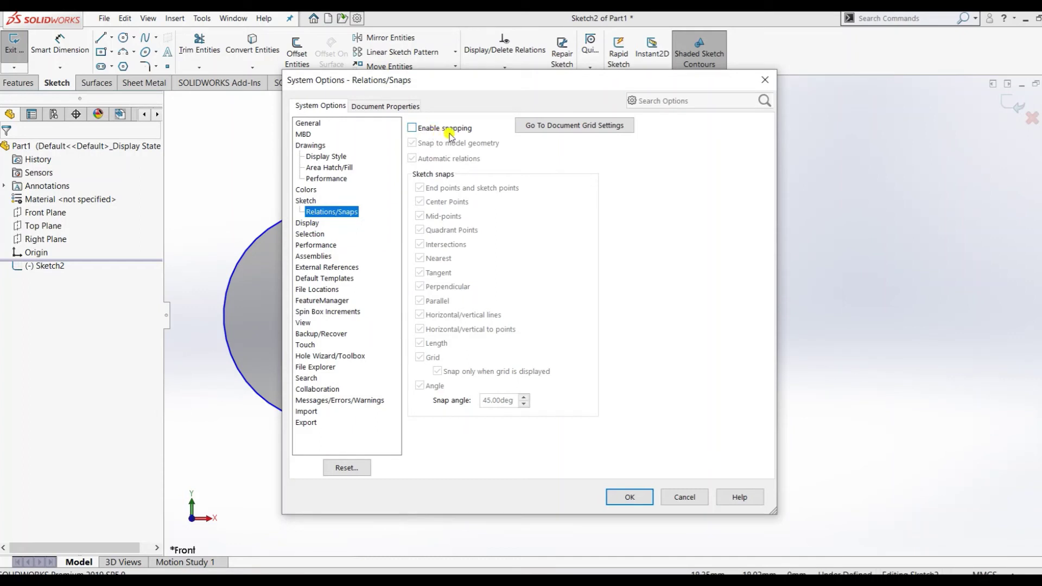
click(412, 129)
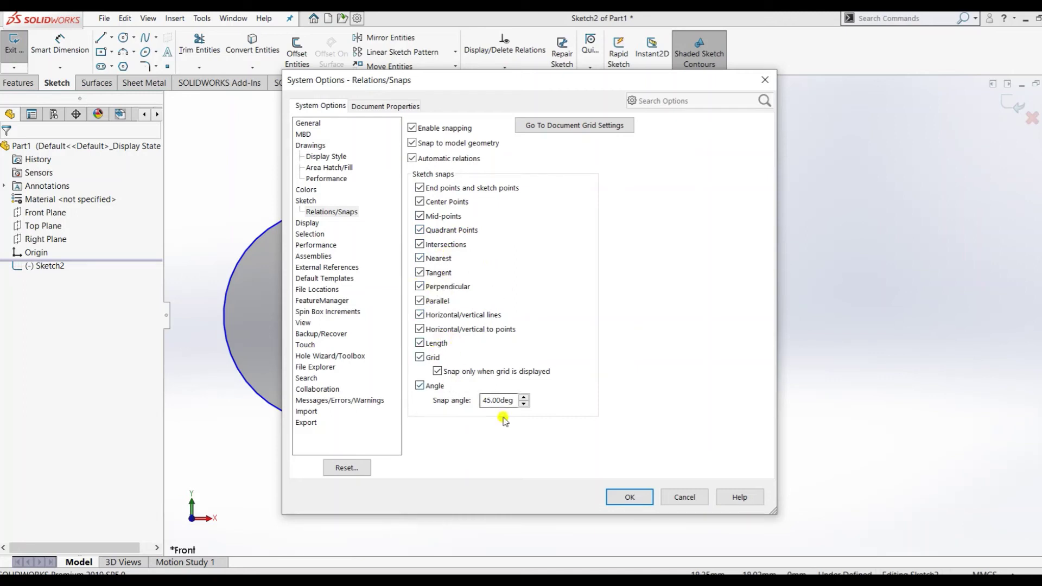
click(628, 498)
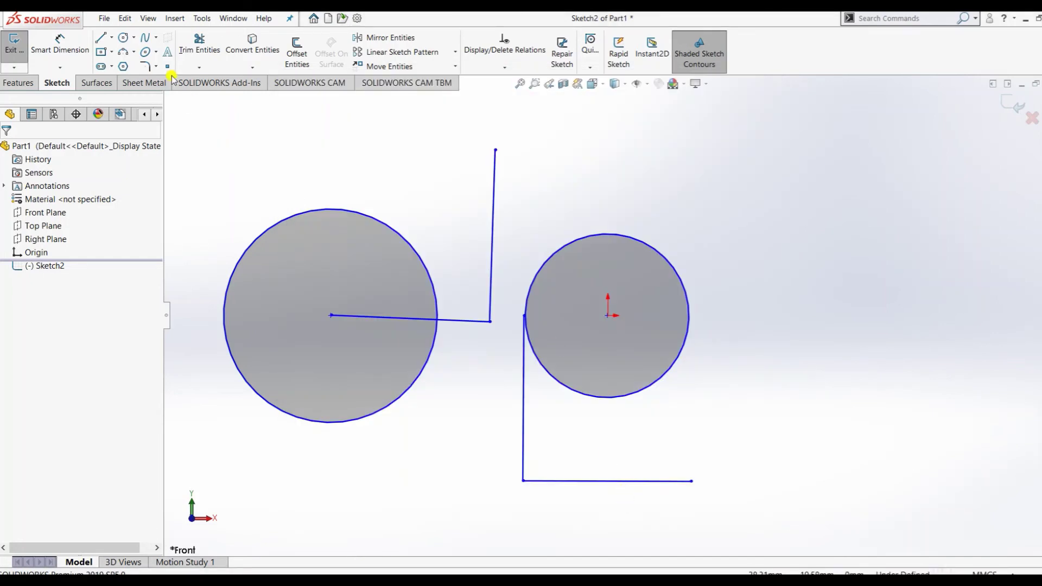
- Draw a third circle at the upper right of the sketch
click(123, 38)
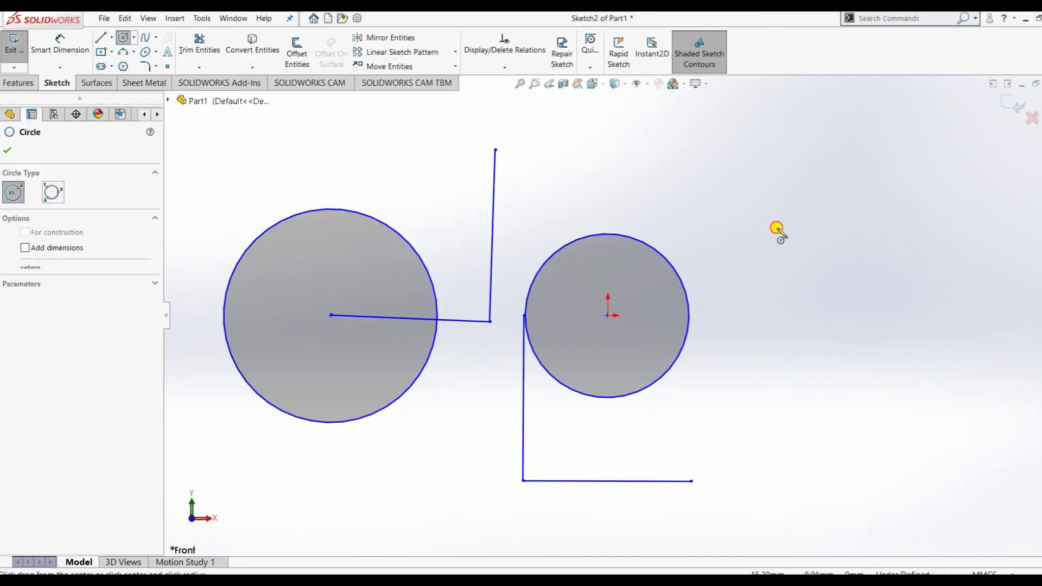
click(777, 227)
click(828, 168)
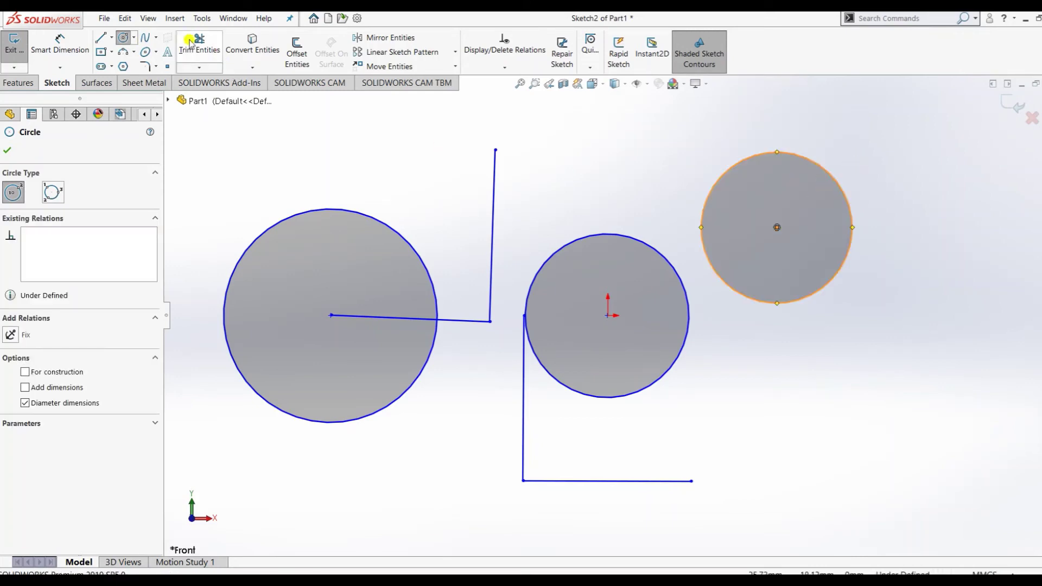
- Draw a rectangular line outline starting and ending at the third circle's centre
key(l)
click(777, 227)
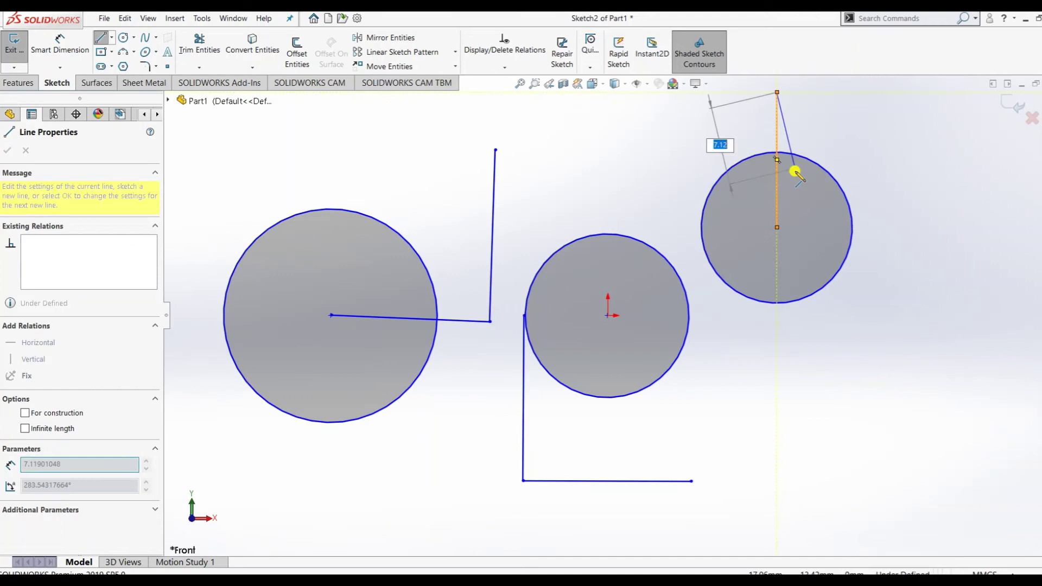
click(777, 159)
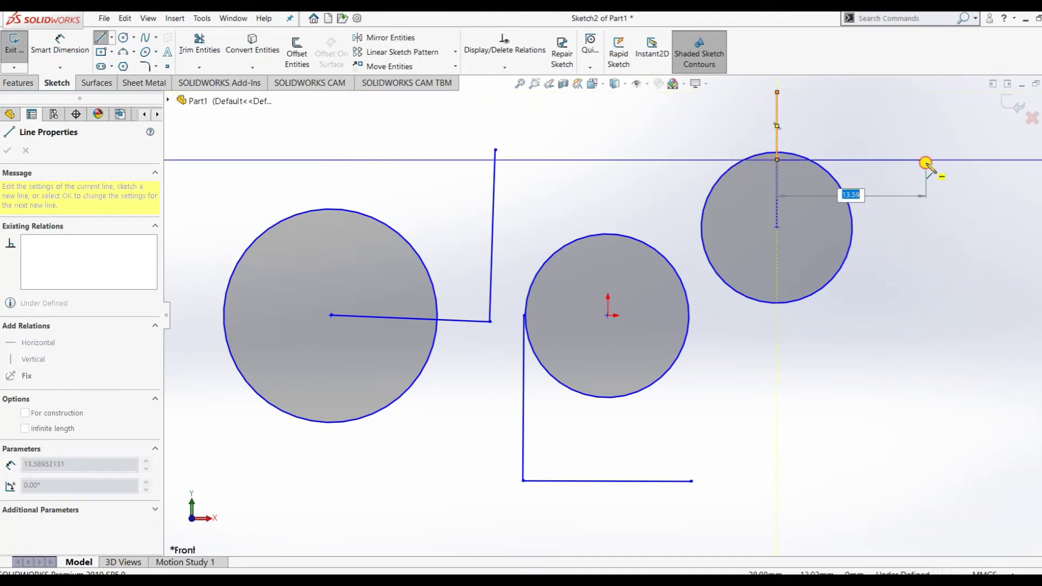
click(926, 159)
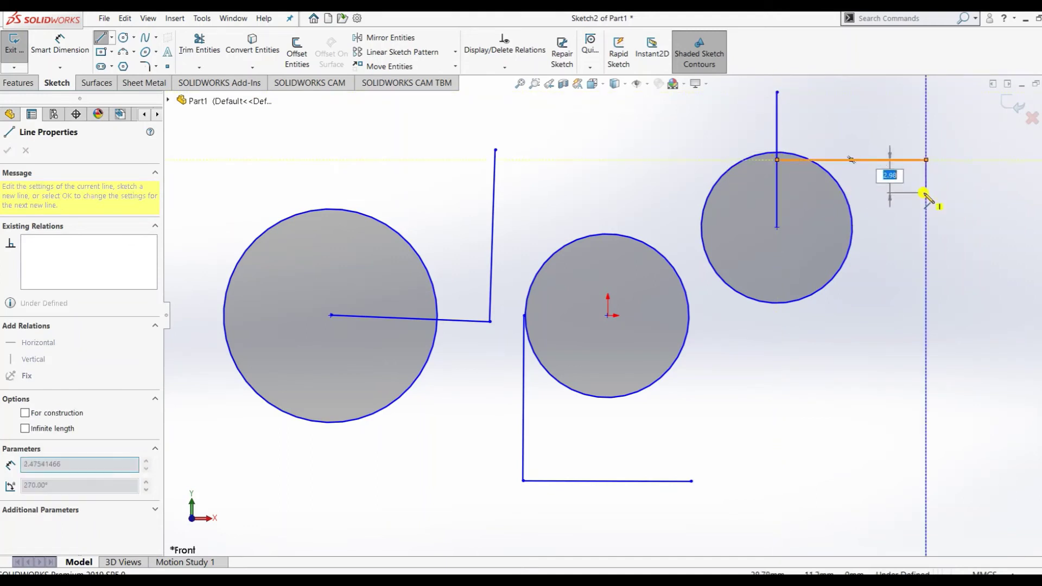
click(926, 227)
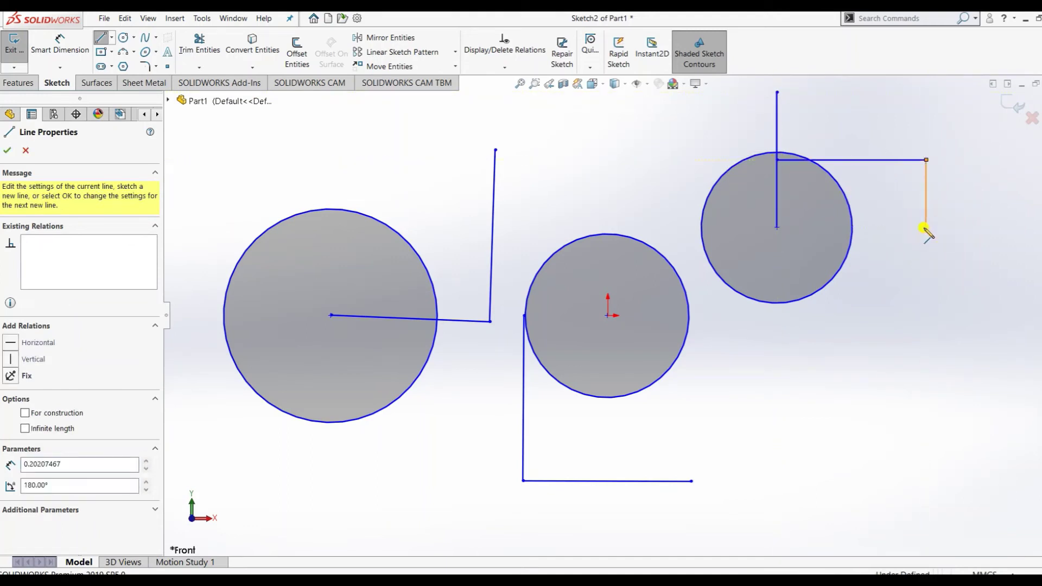
click(853, 227)
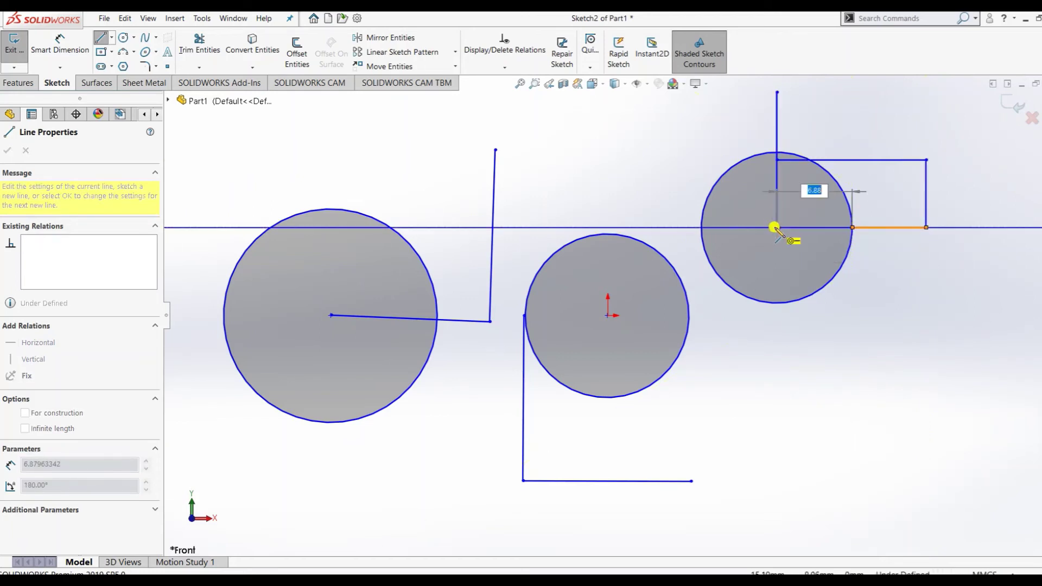
click(777, 227)
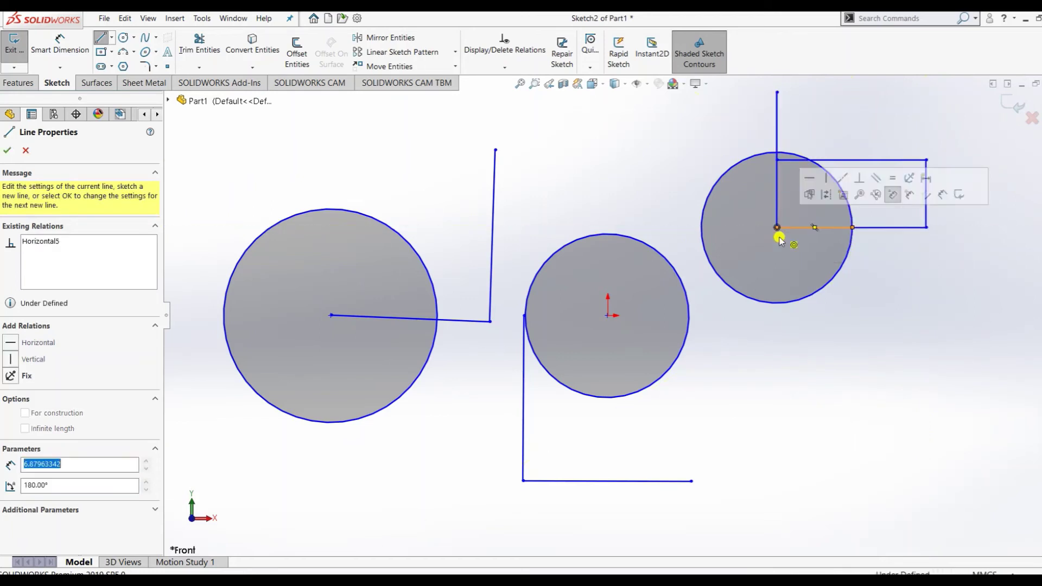
- Draw a closed triangle below the third circle from its bottom point
click(778, 304)
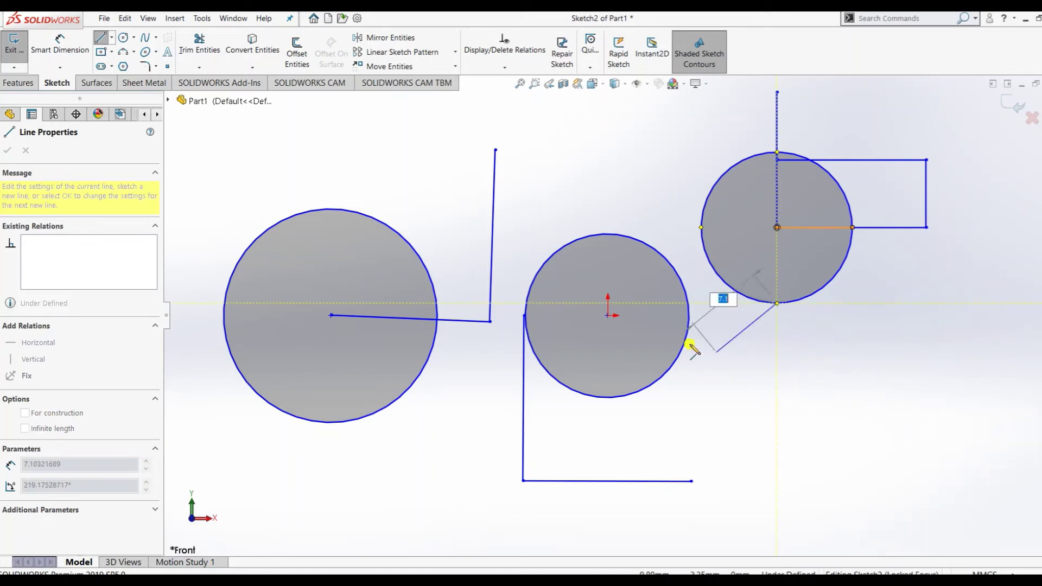
click(778, 388)
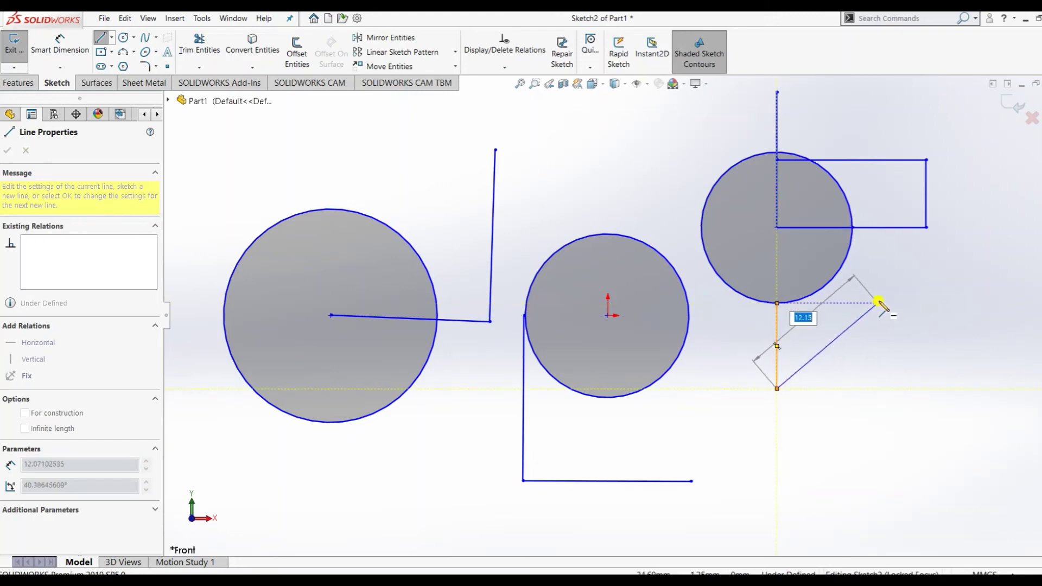
click(880, 303)
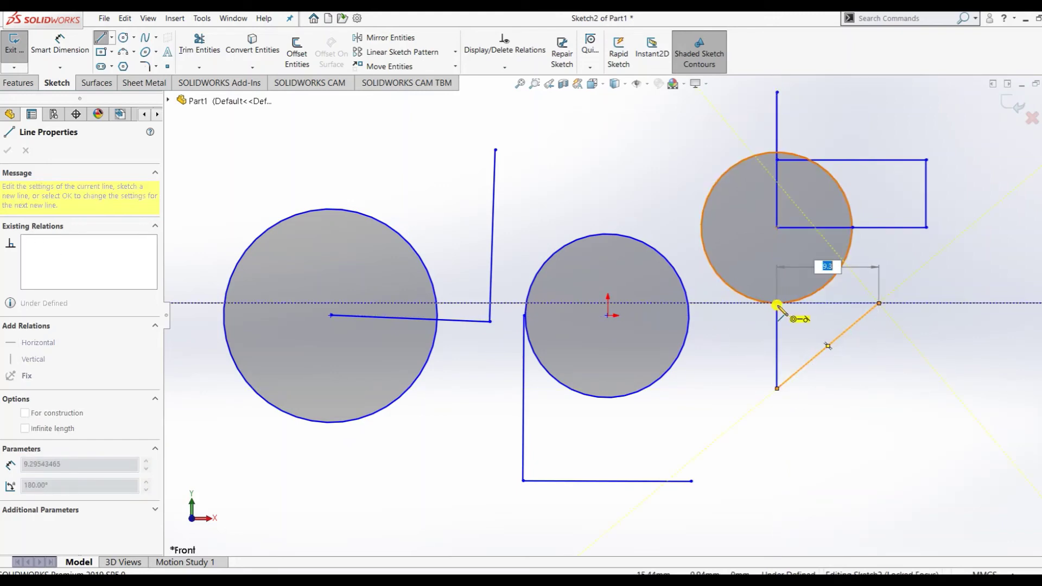
click(778, 304)
key(Escape)
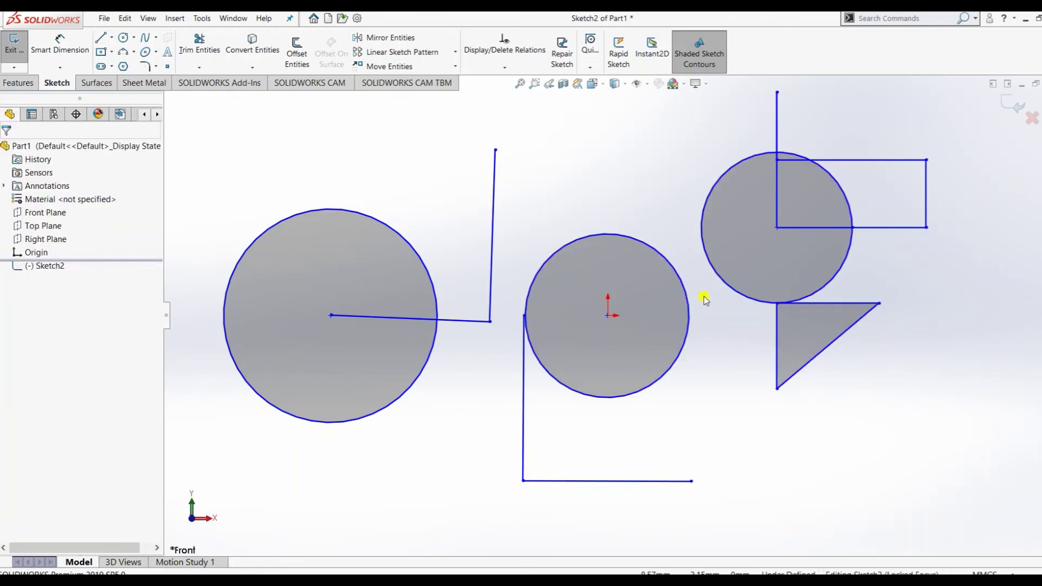
scroll(693, 325, up, 3)
scroll(566, 216, down, 1)
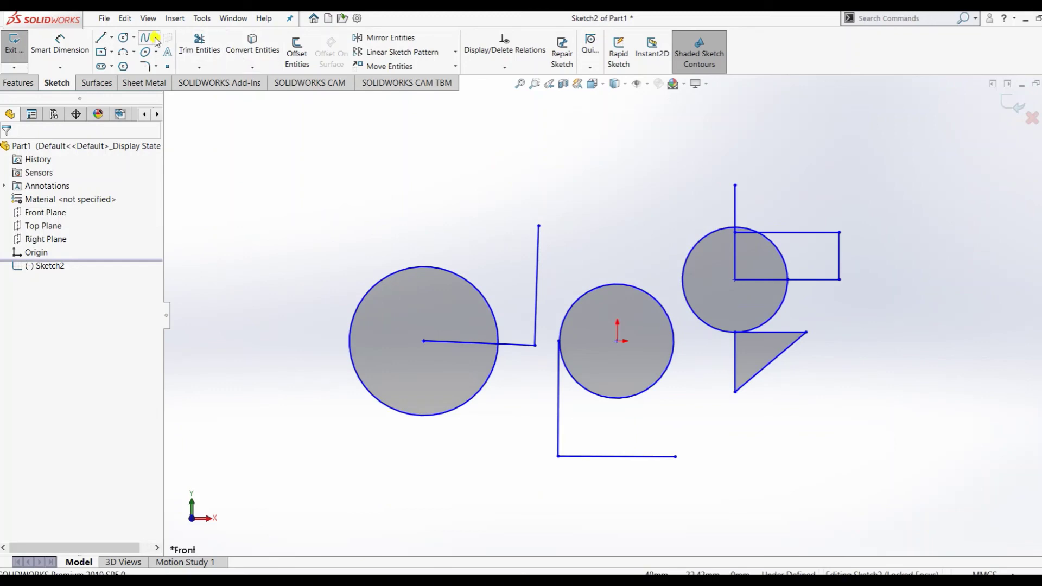
- Draw four connected lines forming a closed rectangle above the left circle
click(101, 38)
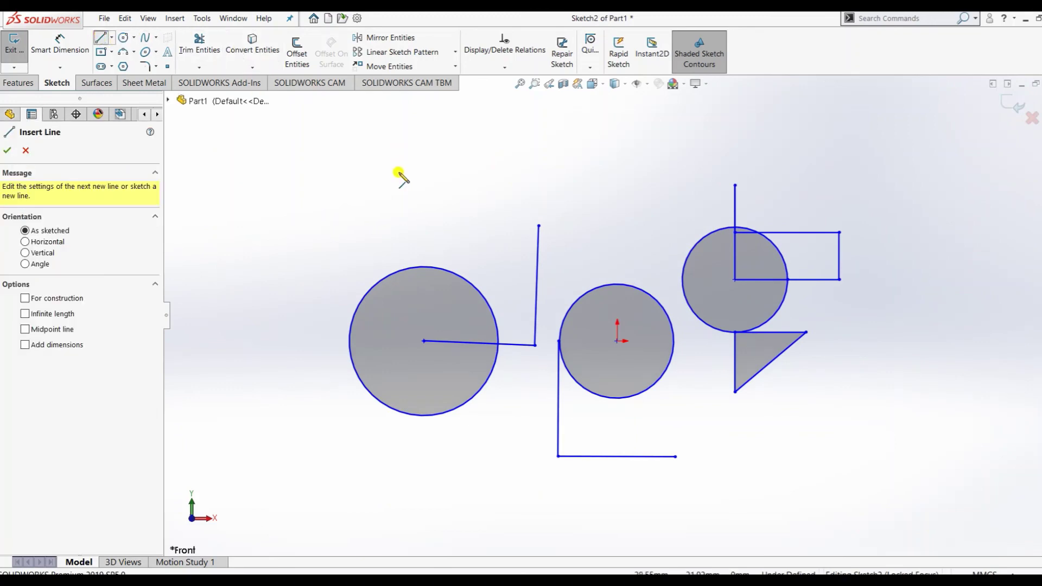
click(349, 147)
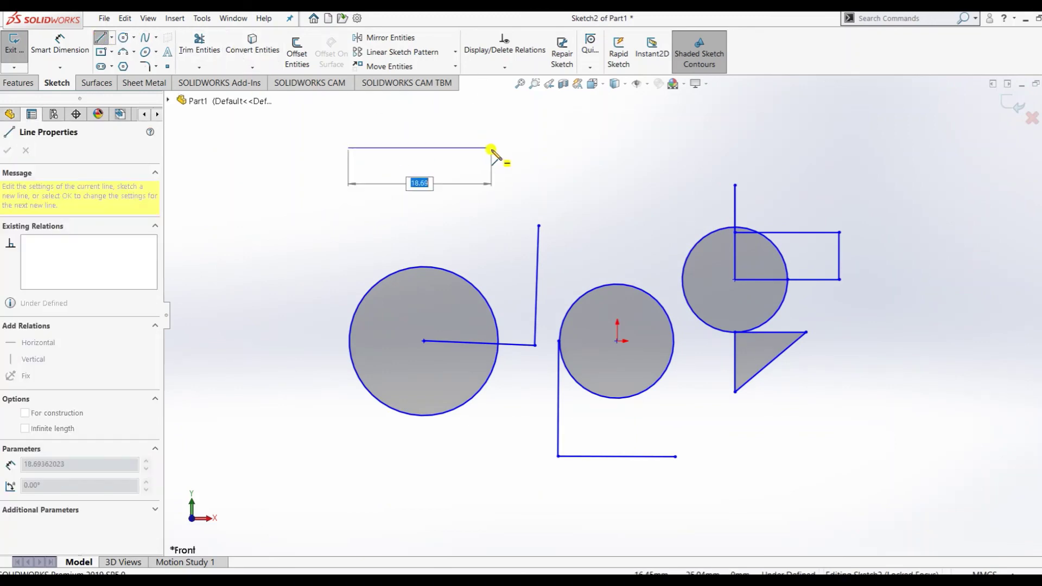
click(492, 148)
click(491, 233)
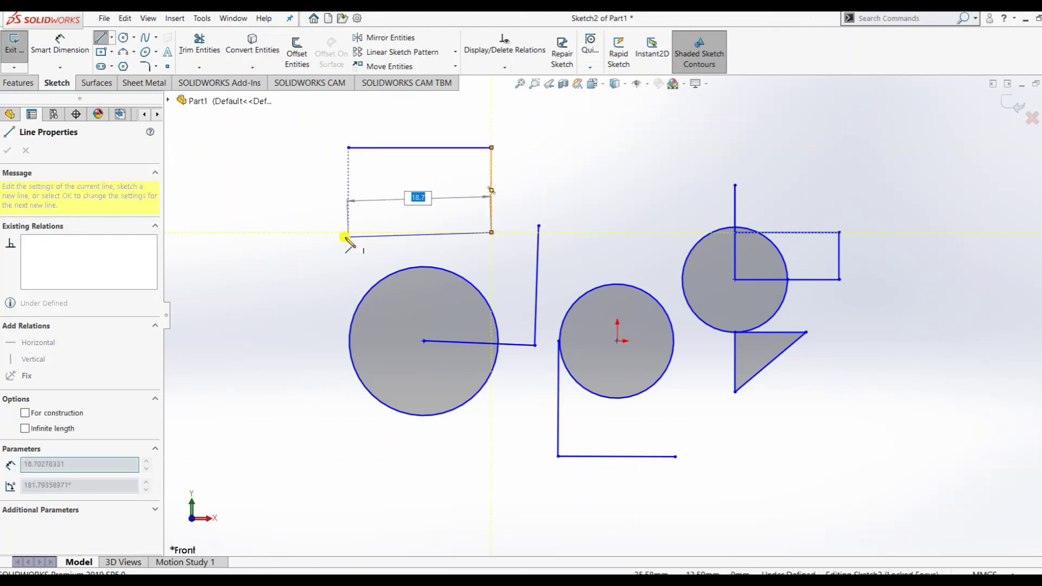
click(349, 233)
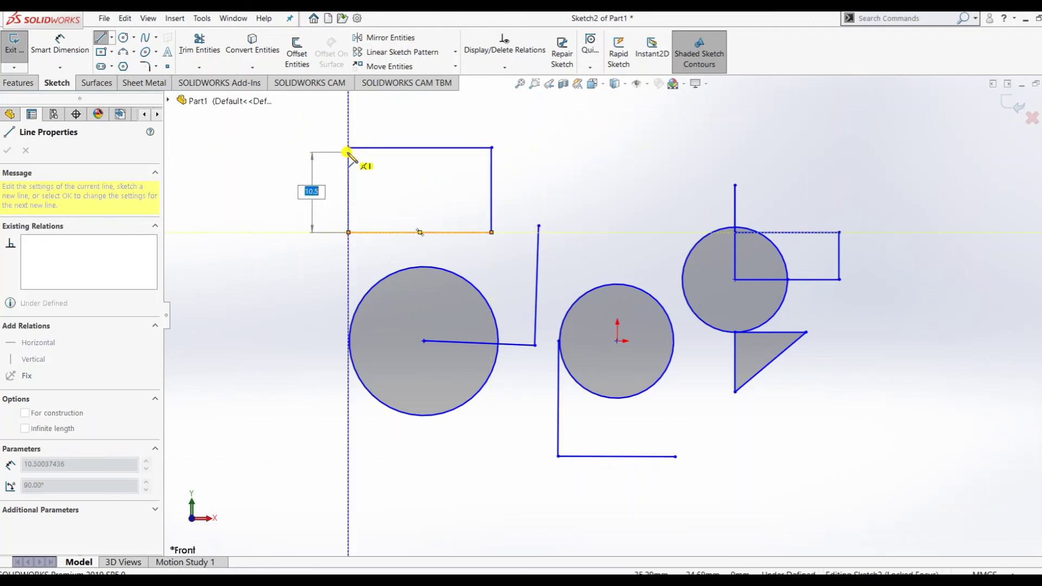
click(349, 149)
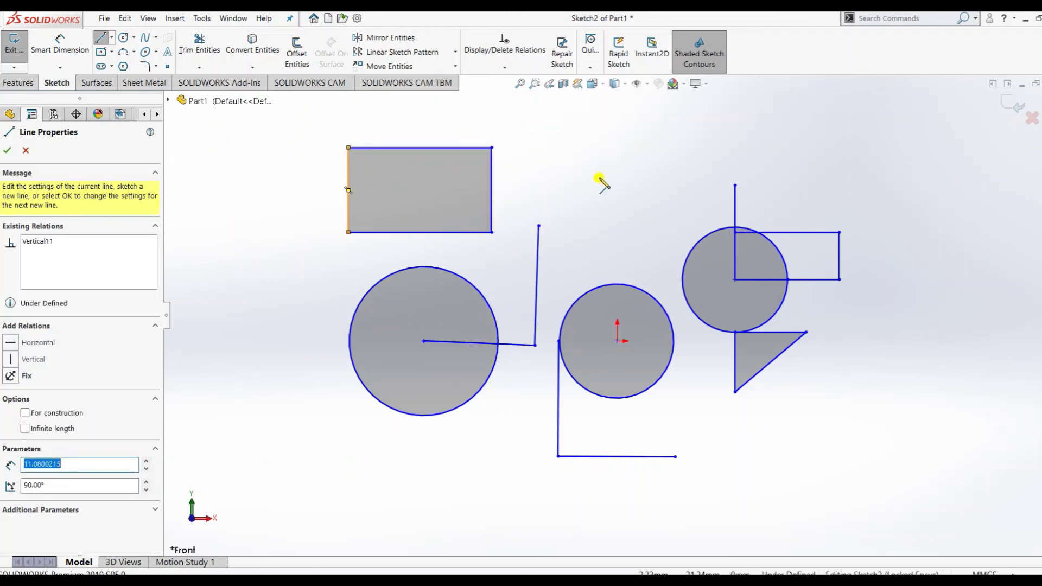
key(Escape)
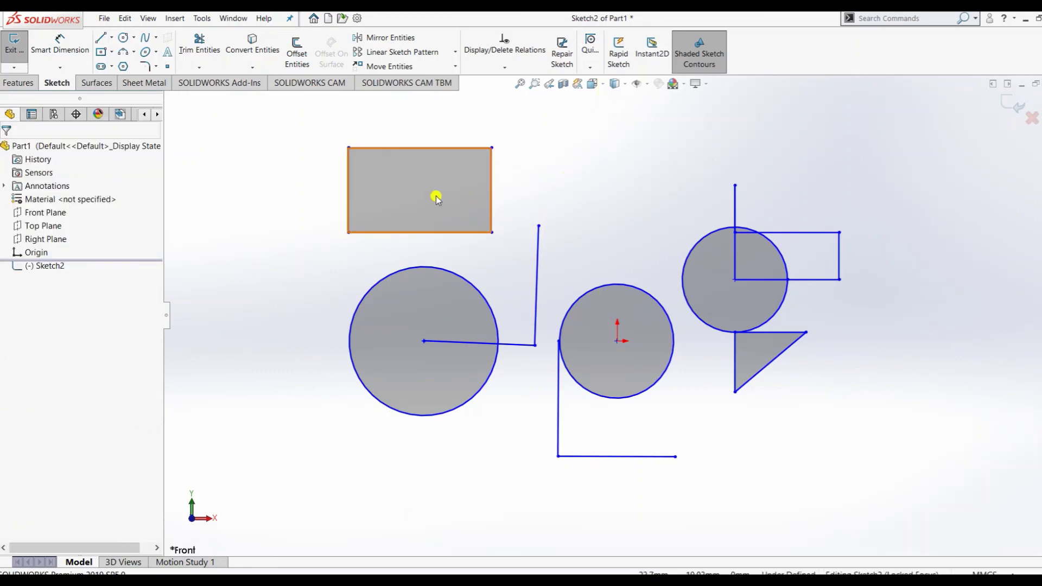